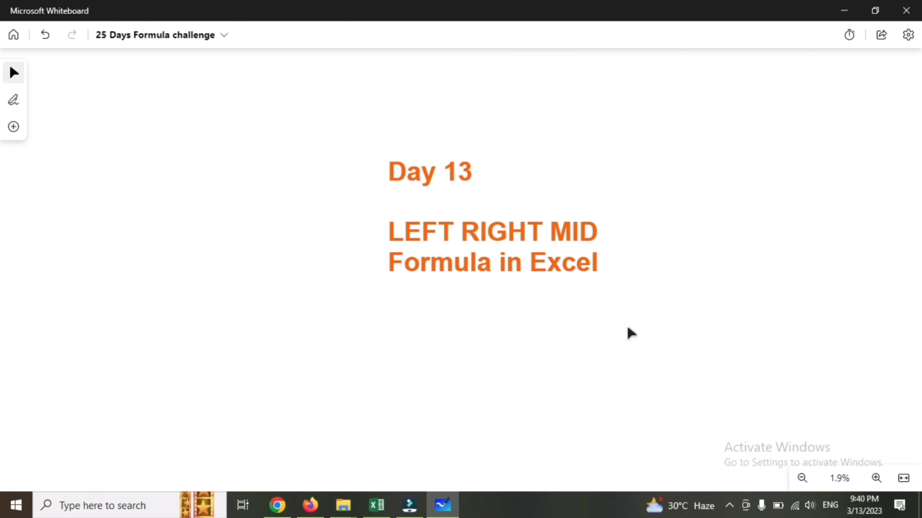
- Switch to the Excel workbook and enter =LEFT(E3,4) in I3 to extract the product name's first four characters
left_click(377, 506)
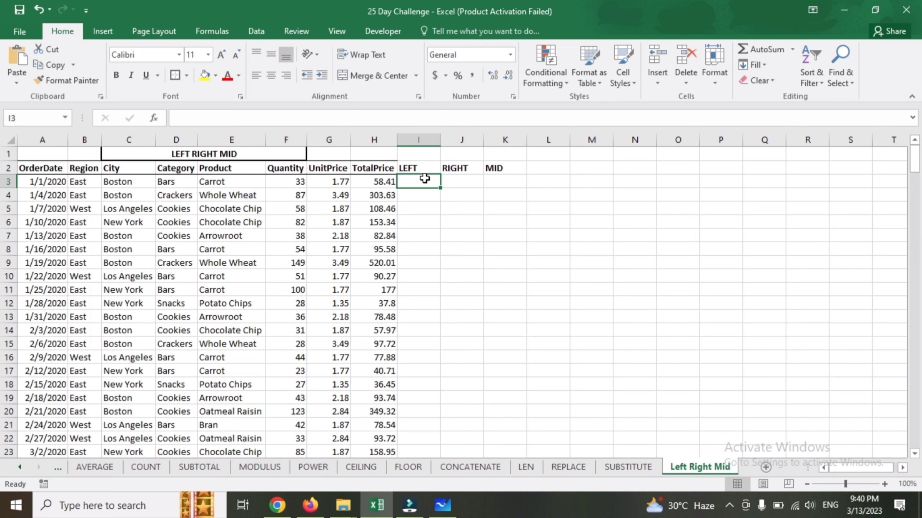
type("=lef")
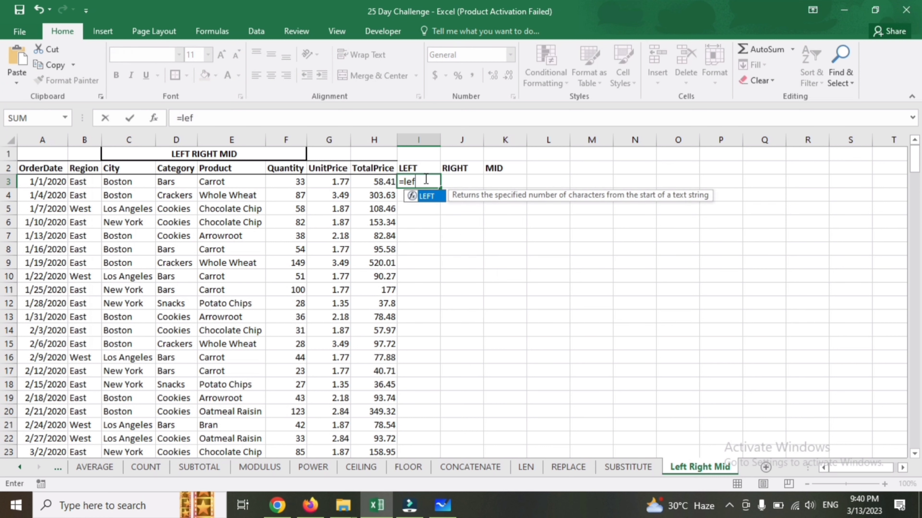
key("Tab")
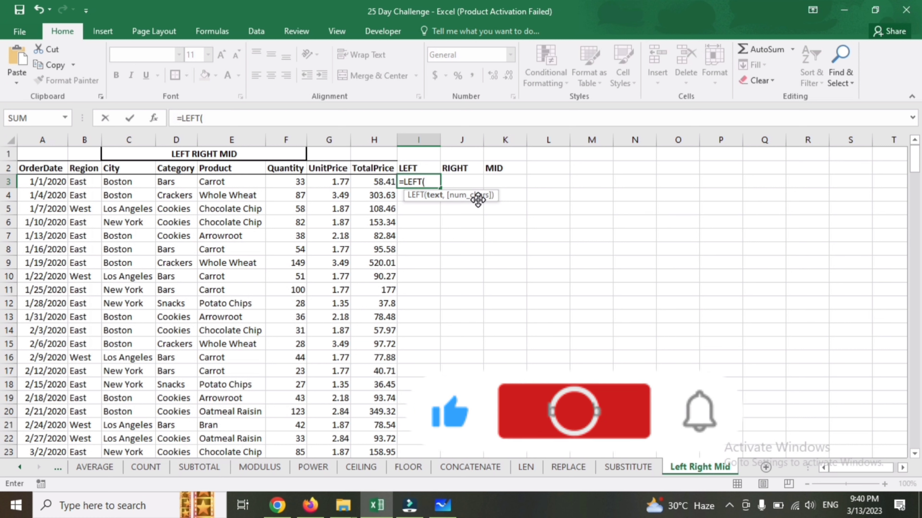
key("Left")
key("Left")
key("Left")
key("Left")
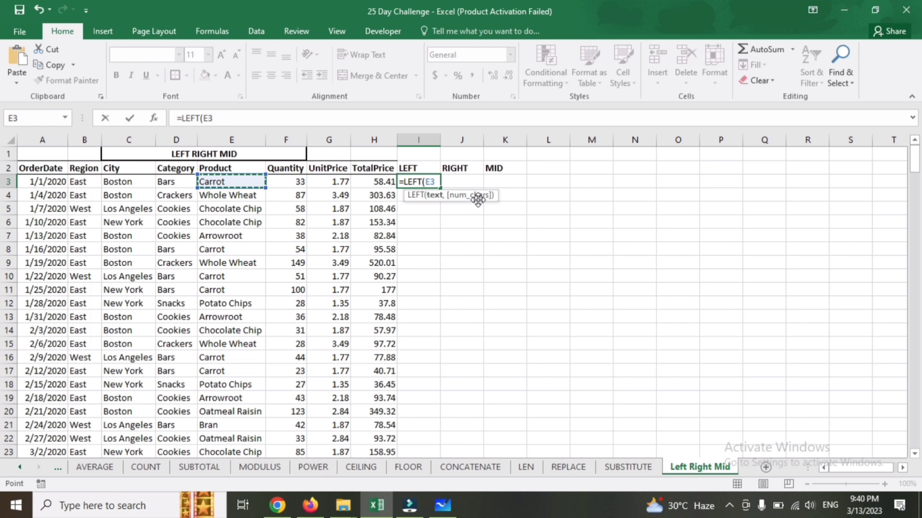
type(",")
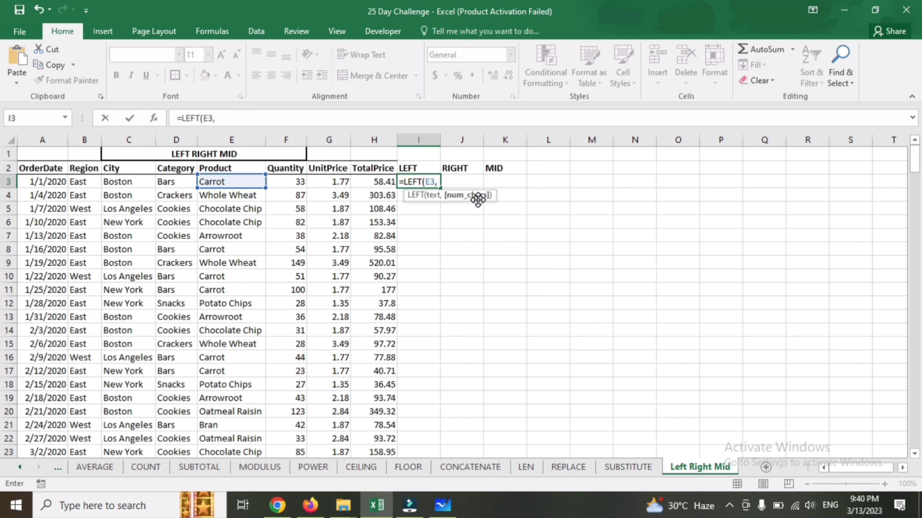
type("4")
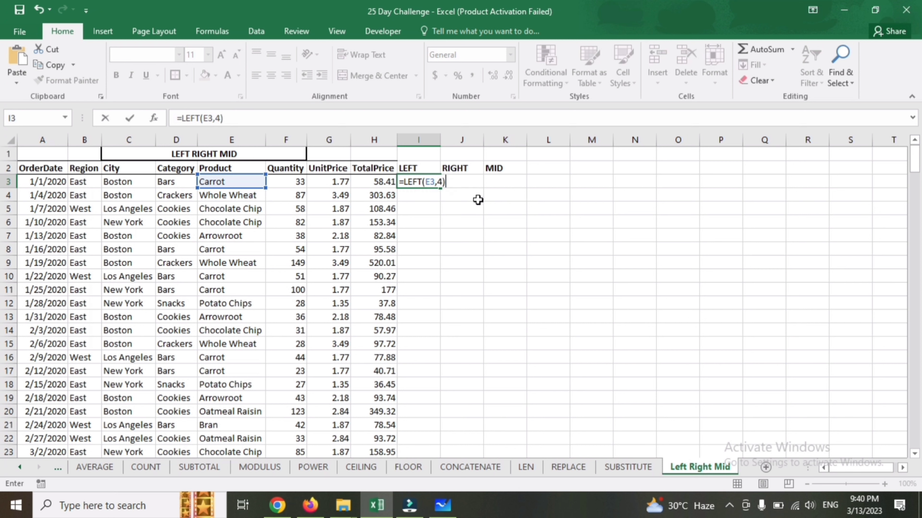
key("Return")
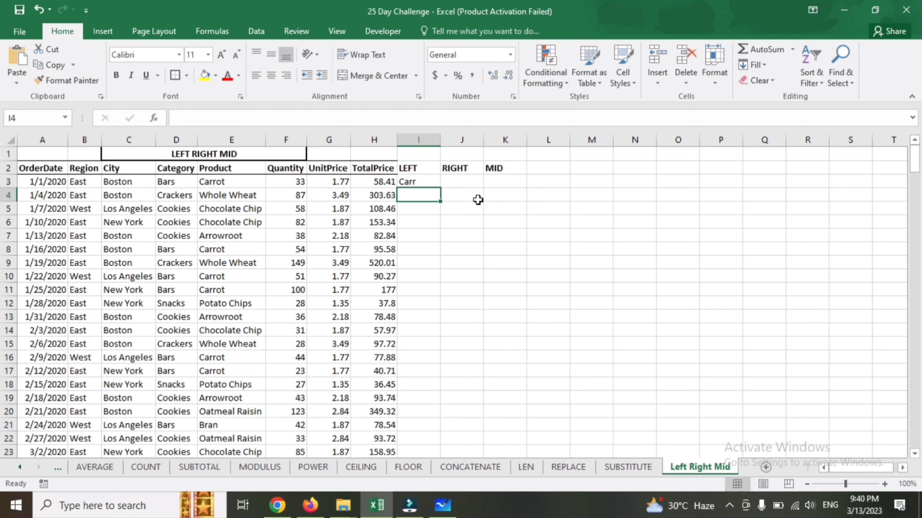
- Fill the LEFT formula from I3 down the column to the last data row
left_click(415, 182)
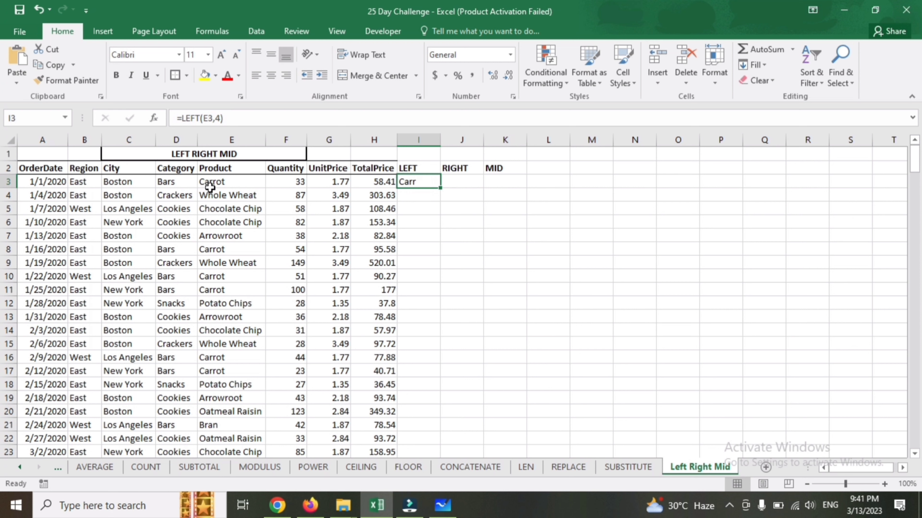
double_click(439, 190)
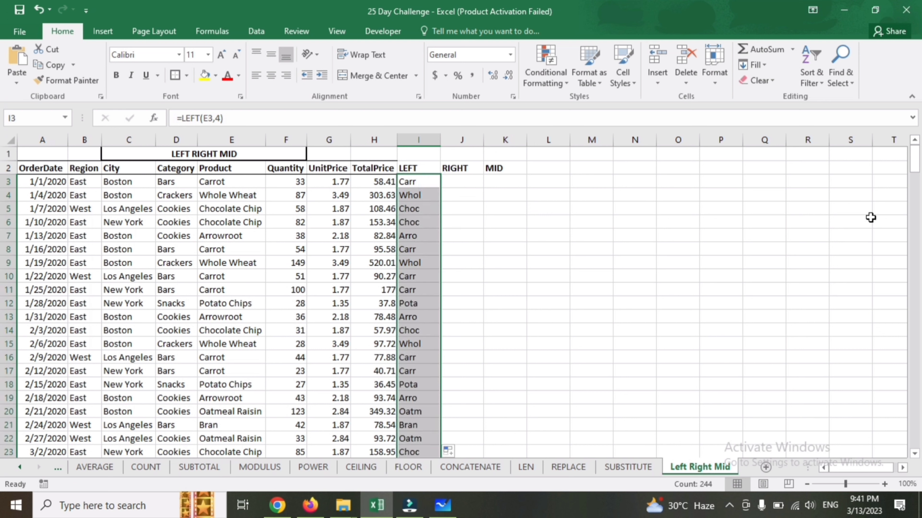
left_click_drag(917, 166, 920, 106)
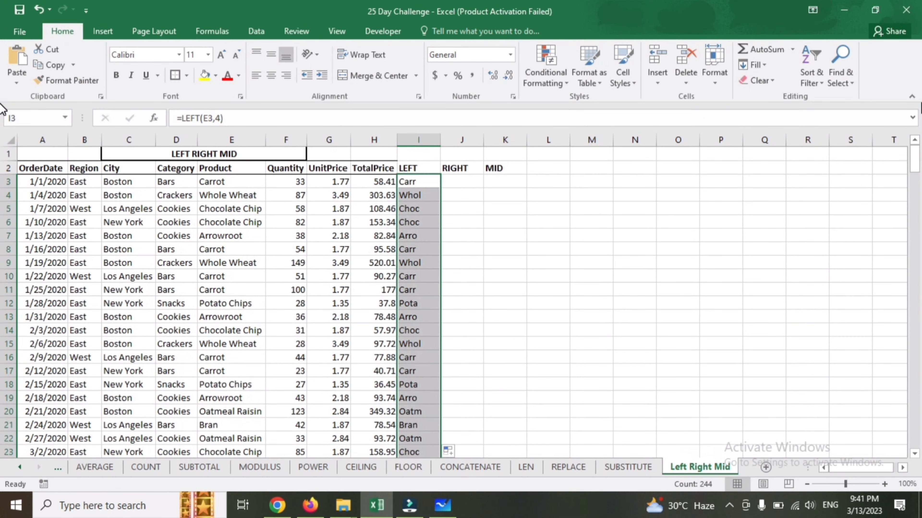
left_click(202, 181)
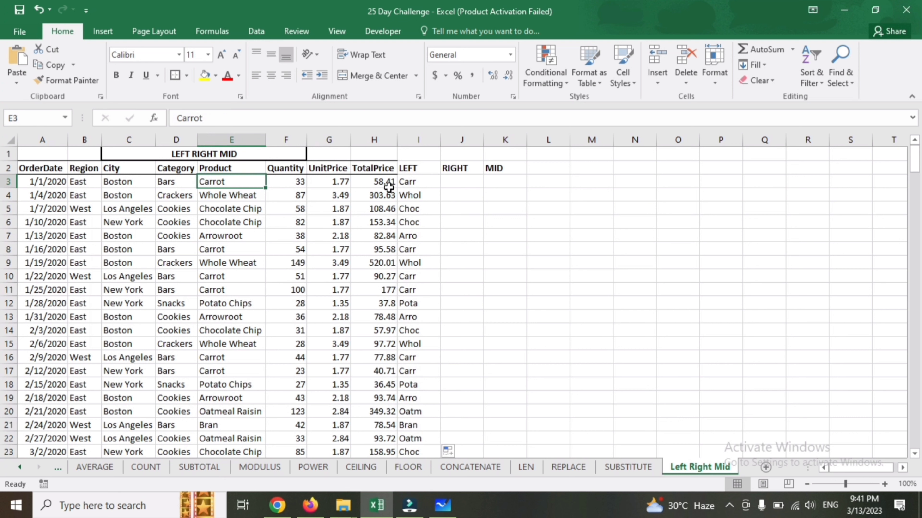
- Enter =RIGHT(E3,3) in J3 to extract the last three characters of the product name
left_click(452, 185)
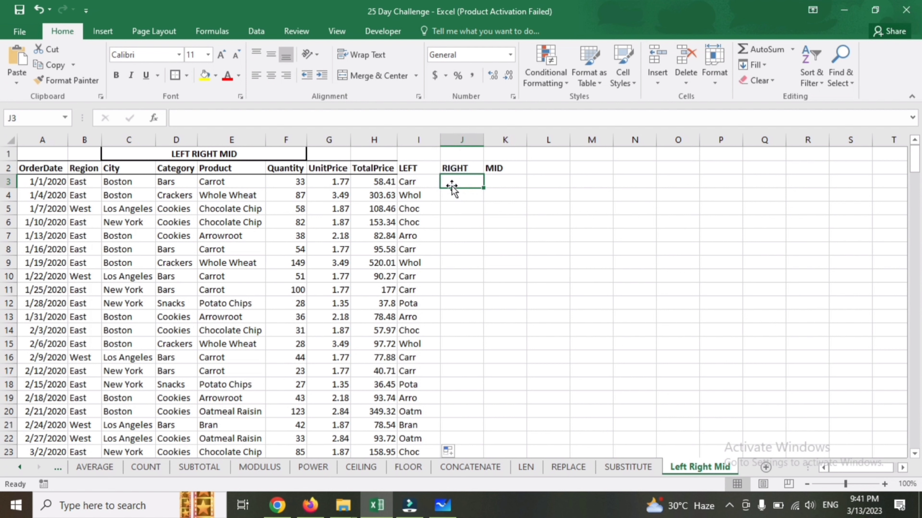
type("=")
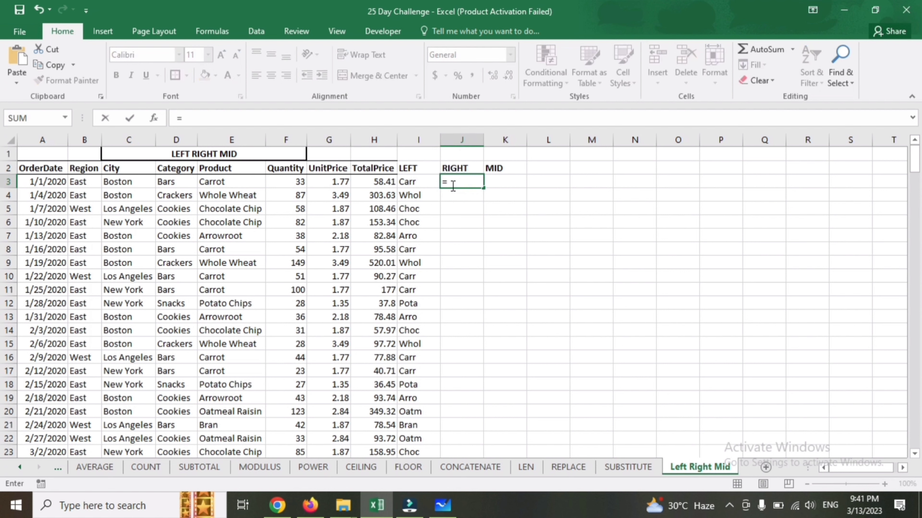
type("right")
key("Tab")
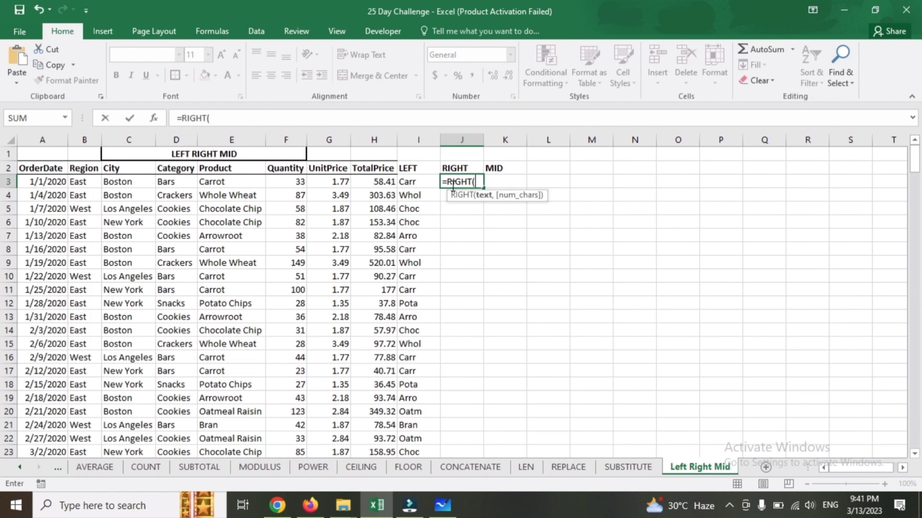
left_click(243, 184)
type(",")
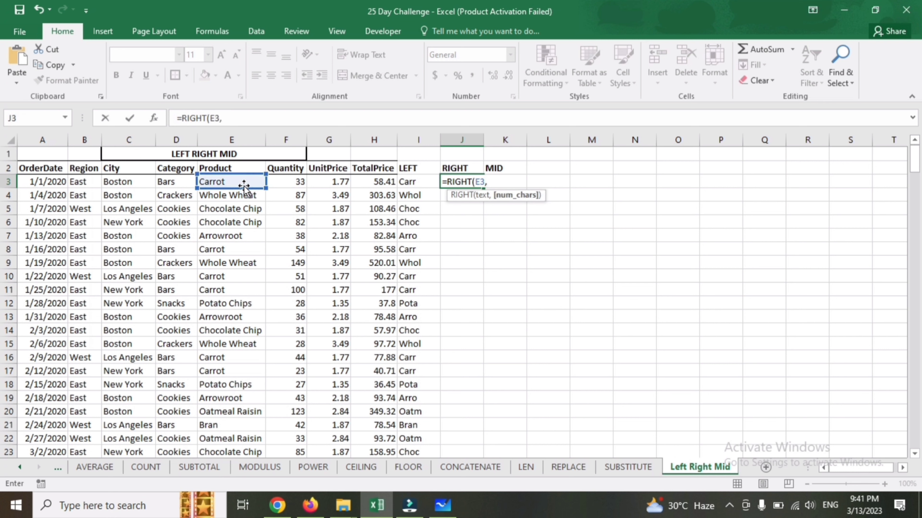
type("3)")
key("Return")
- Fill the RIGHT formula from J3 down to J246 and check the first rows against the product names
key("Up")
key("Left")
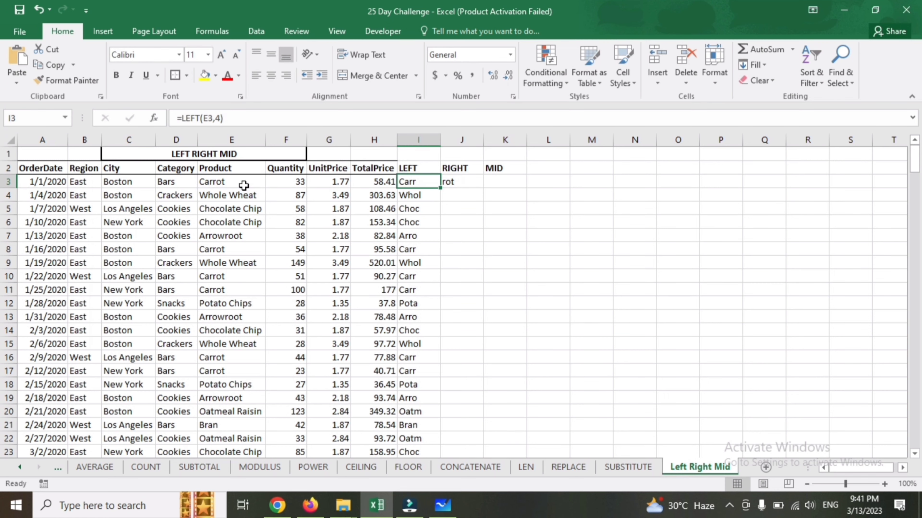
key("ctrl+Down")
key("Right")
key("ctrl+shift+Up")
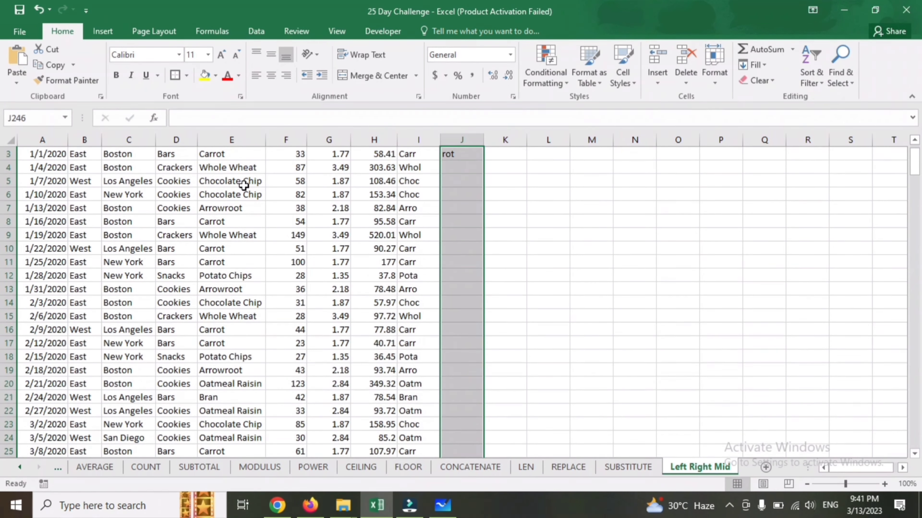
key("ctrl+d")
key("Up")
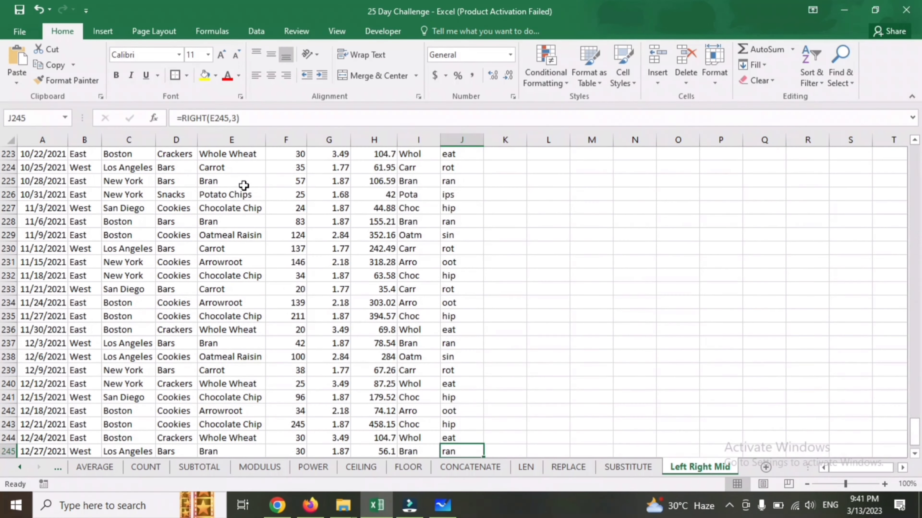
key("ctrl+Up")
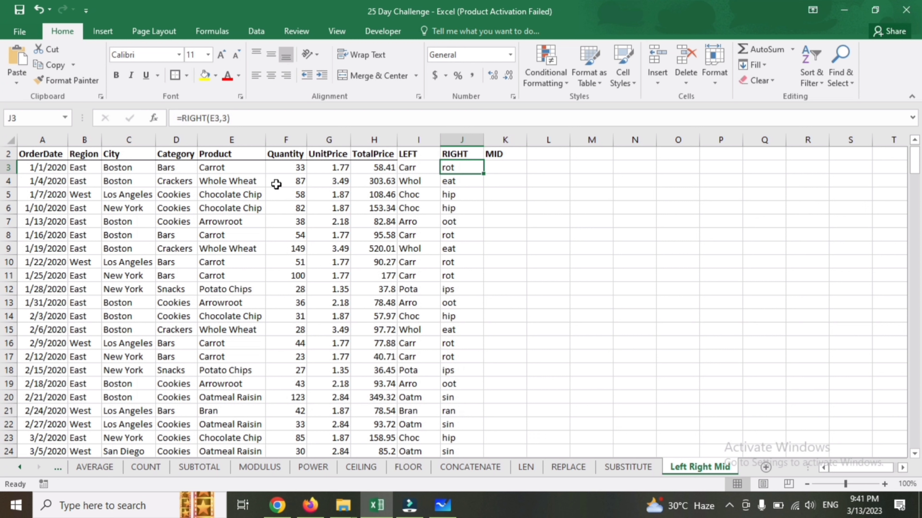
left_click(254, 193)
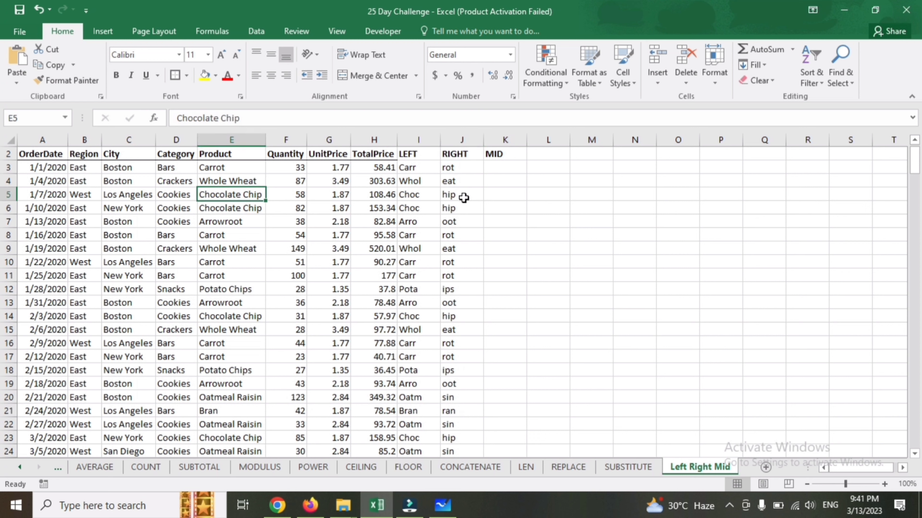
- Enter =MID(E3,4,3) in K3 to extract three characters of the product name starting at the fourth
left_click(497, 164)
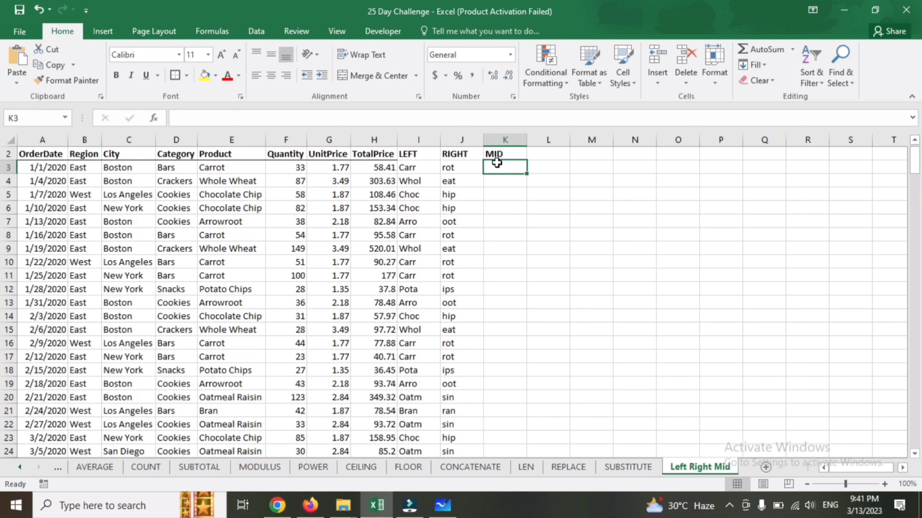
left_click(496, 163)
type("=mi")
key("Tab")
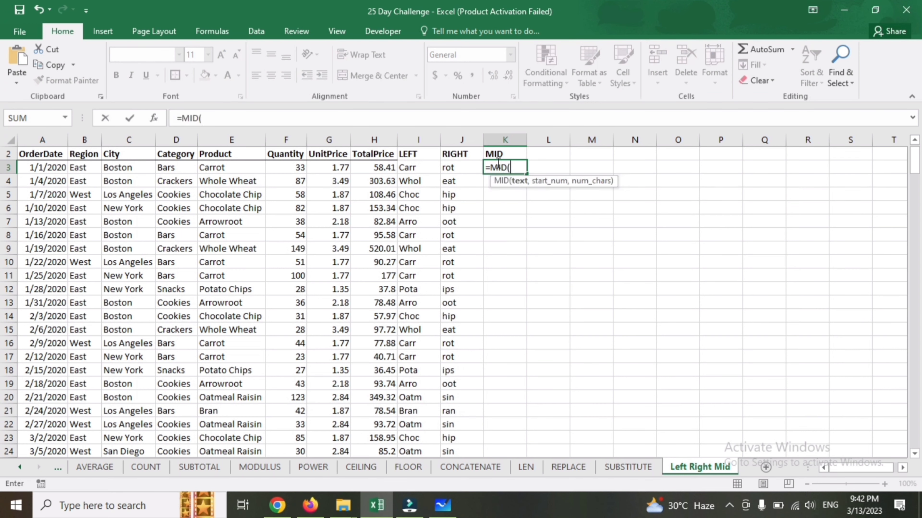
key("Left")
key("Left")
key("Left")
key("Left")
key("Left")
key("Left")
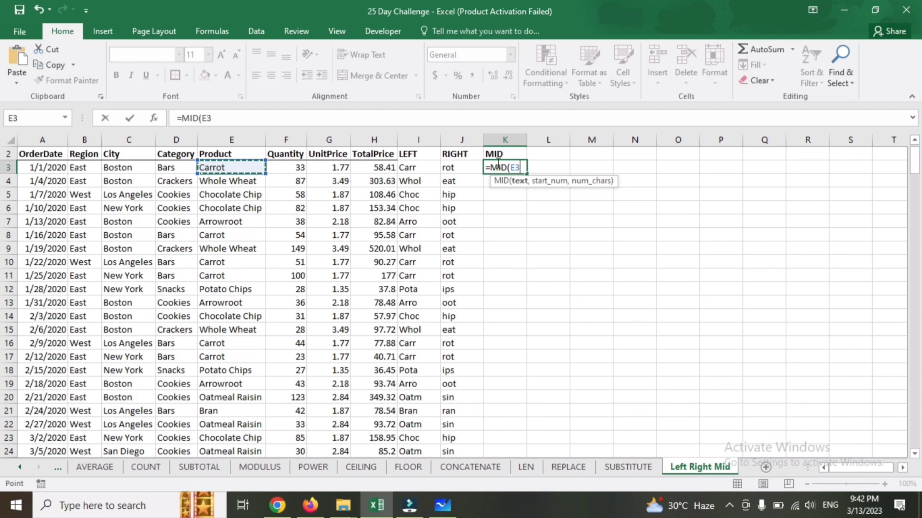
type(",")
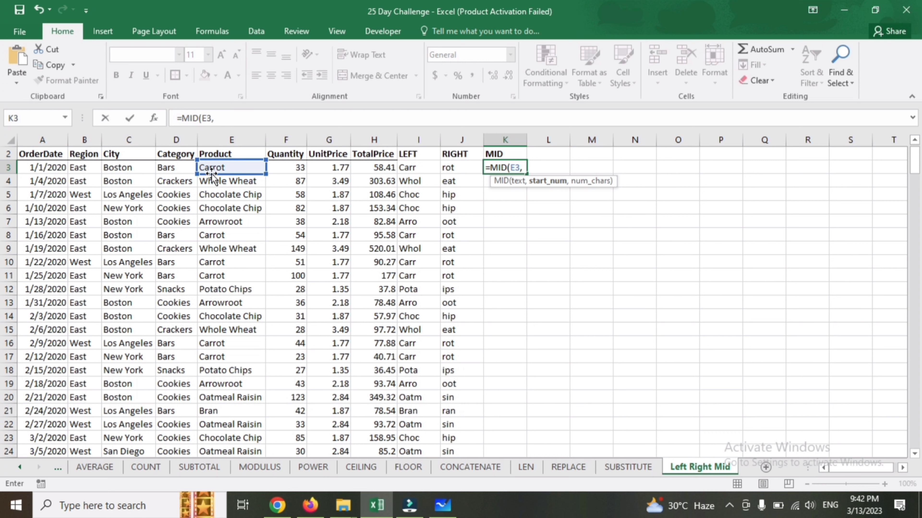
type("4,")
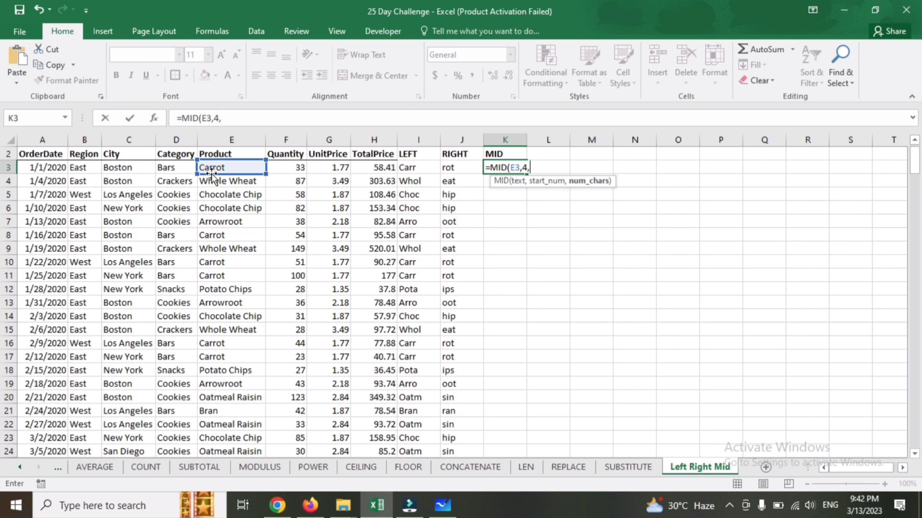
type("3")
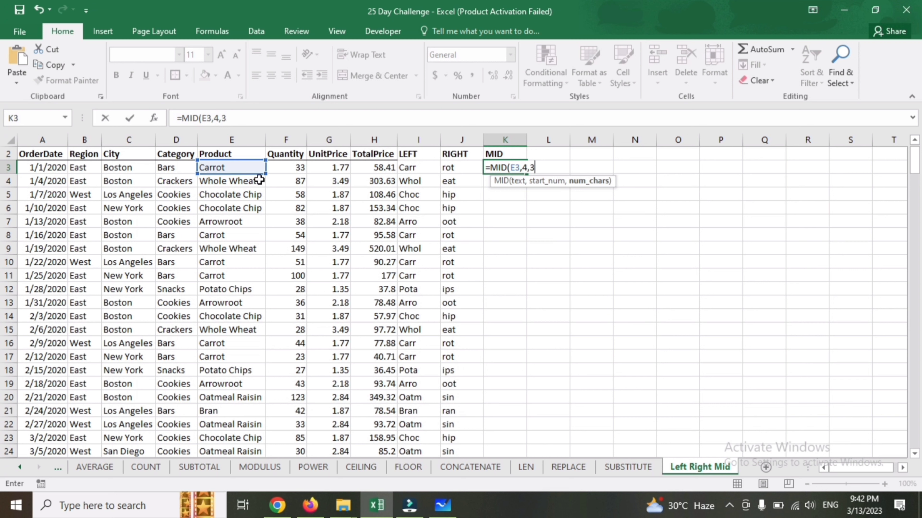
key("Return")
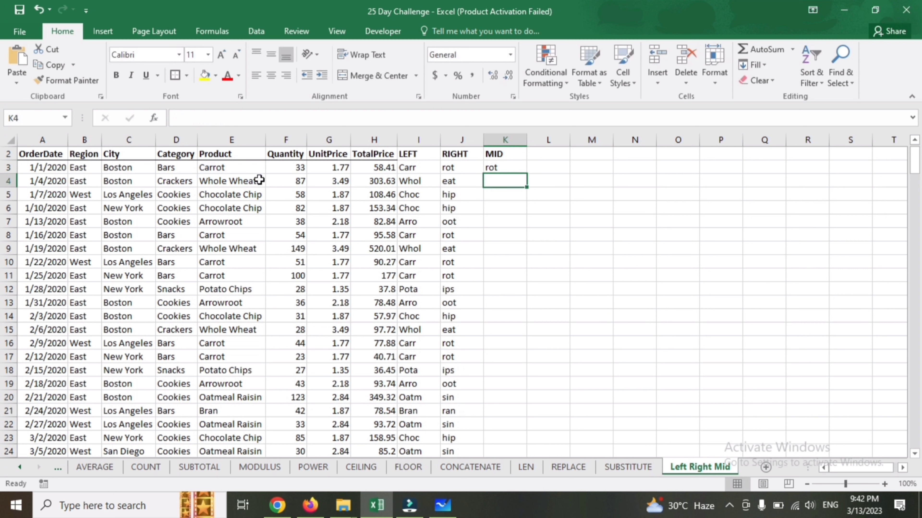
- Fill the MID formula from K3 down to the last data row and check the formulas in K5 and K4
left_click(489, 169)
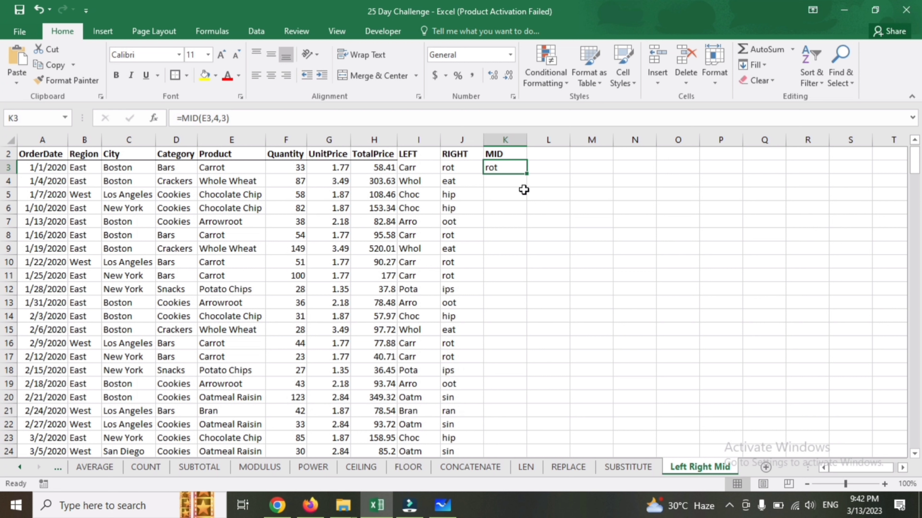
double_click(527, 175)
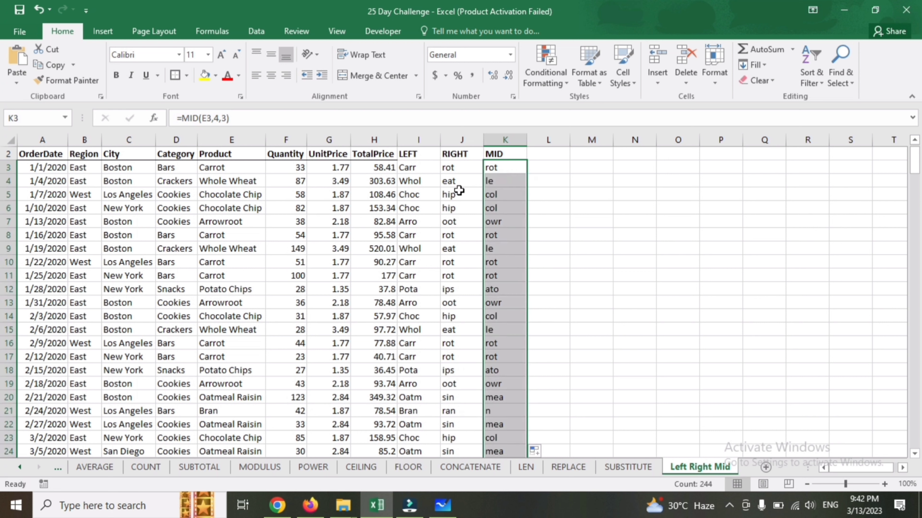
left_click(500, 194)
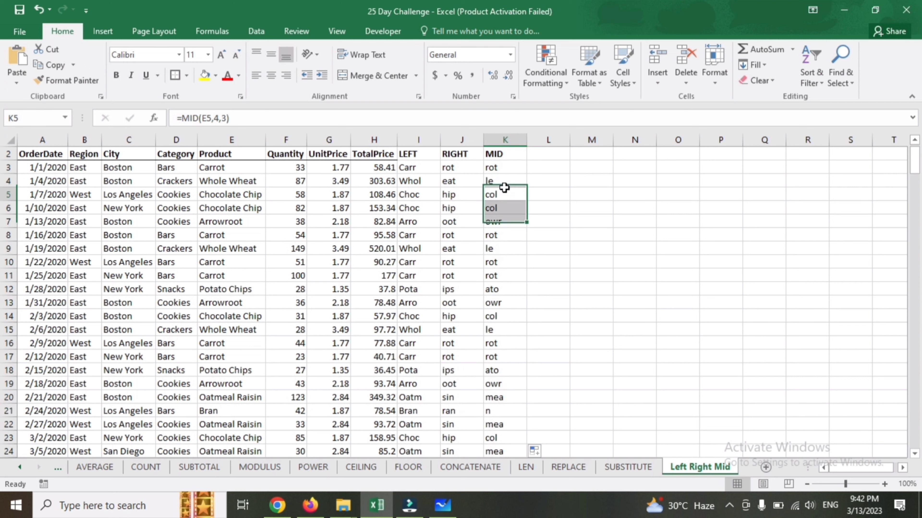
left_click(501, 182)
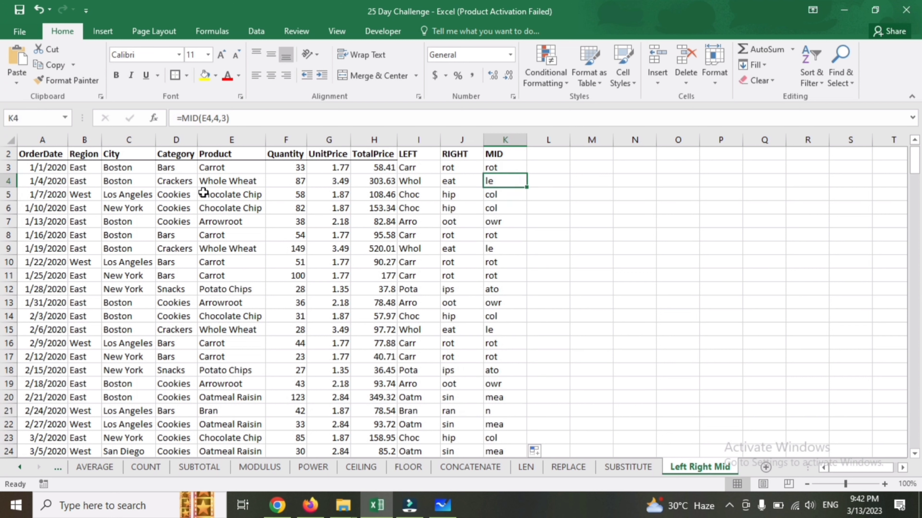